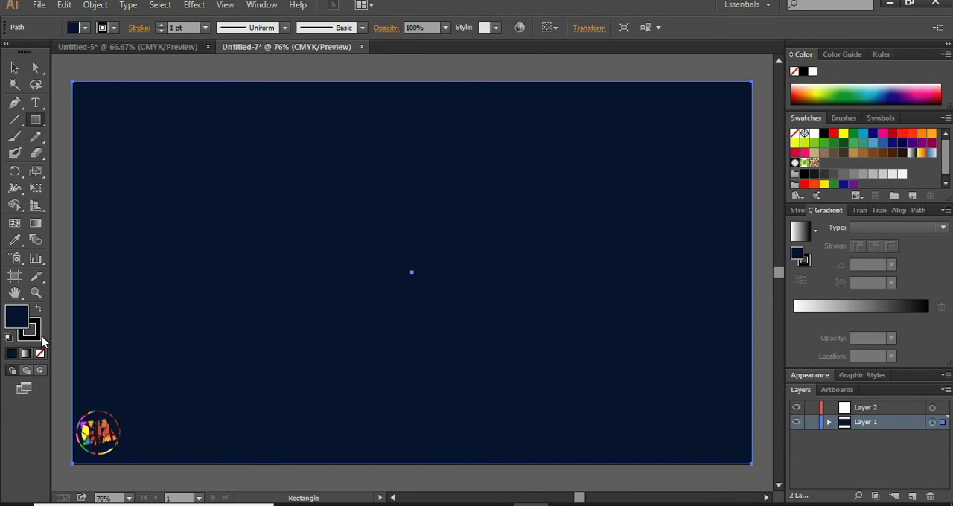
- Remove the stroke from the dark navy background rectangle, lock Layer 1 and make Layer 2 active
click(34, 334)
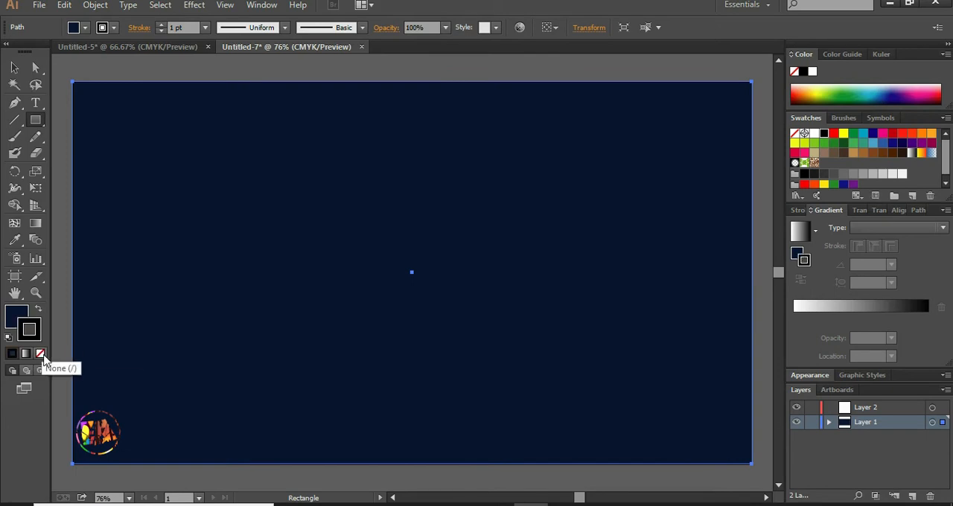
click(41, 353)
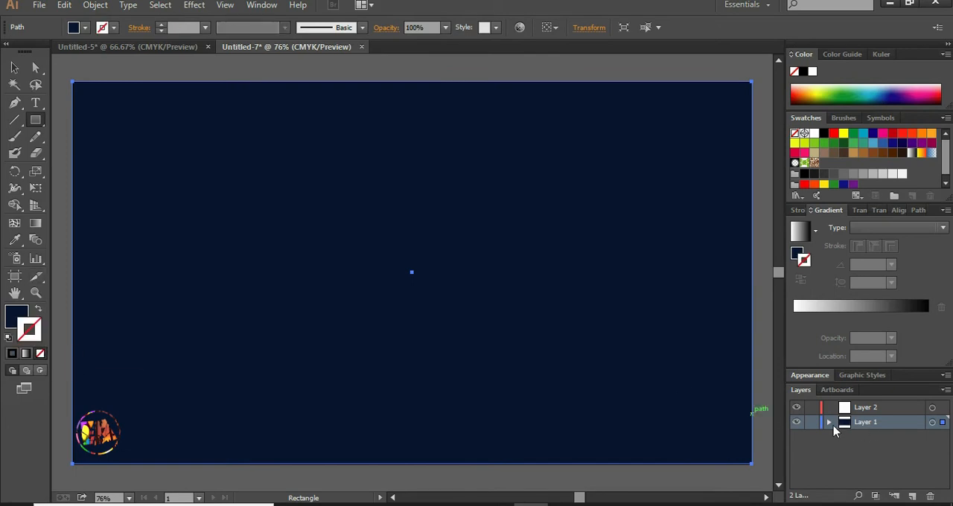
click(812, 422)
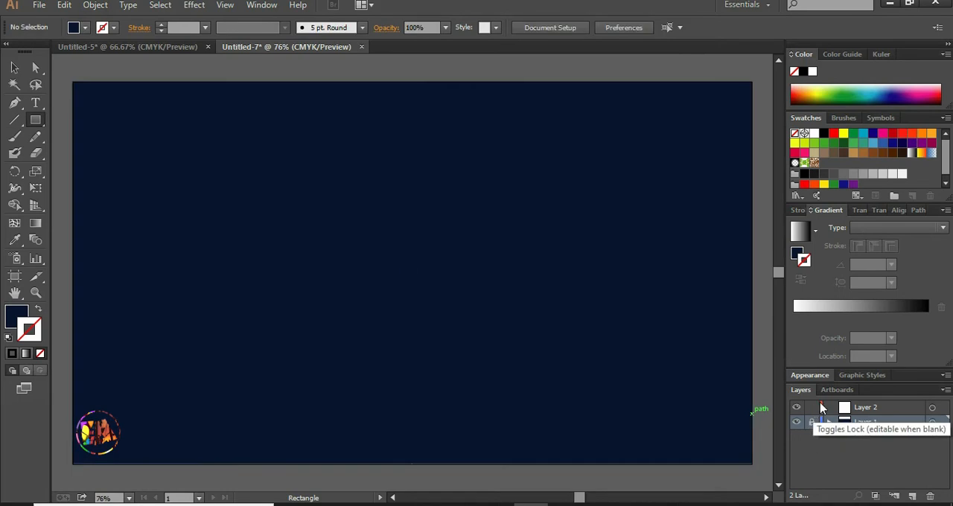
click(866, 411)
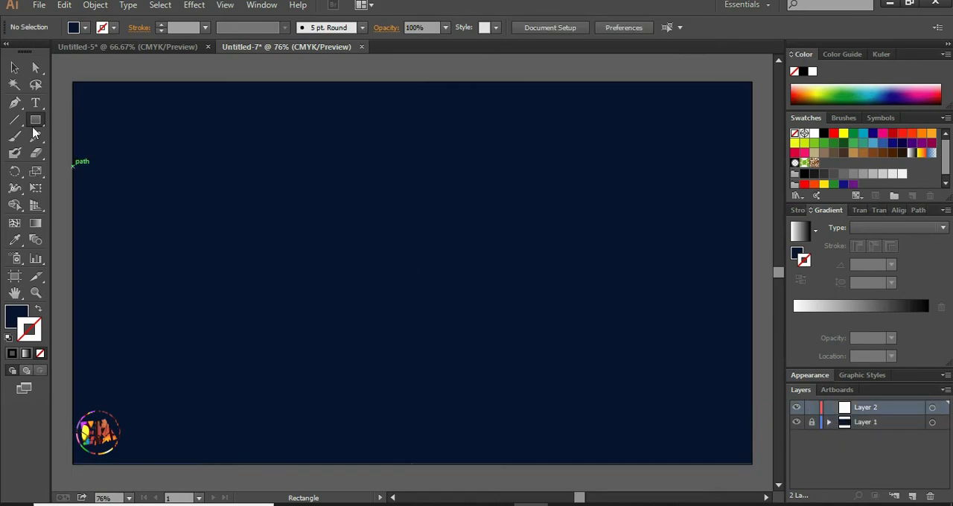
- Draw a square near the middle of the artboard on Layer 2
drag(37, 122, 85, 124)
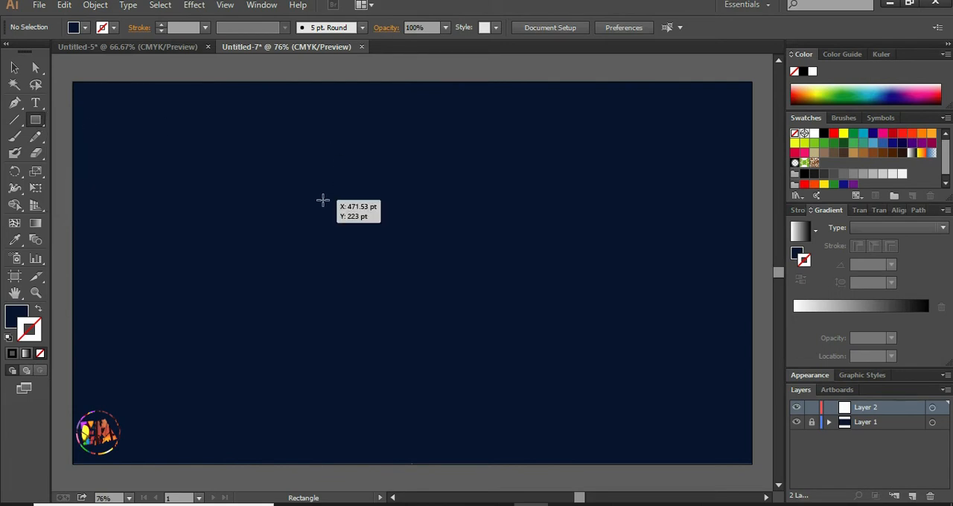
drag(322, 200, 457, 328)
key(v)
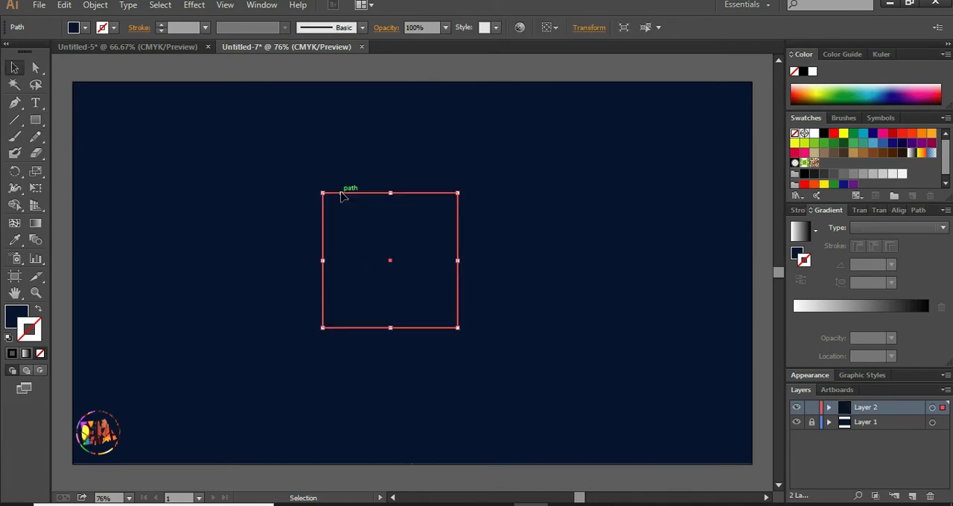
- Remove the square's fill and give its stroke a linear gradient from blue to pink
click(39, 309)
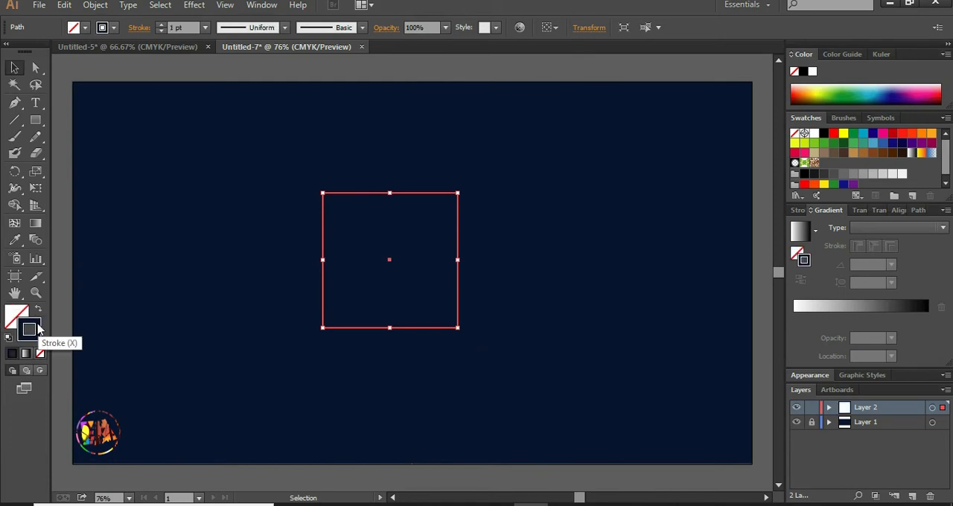
double_click(37, 329)
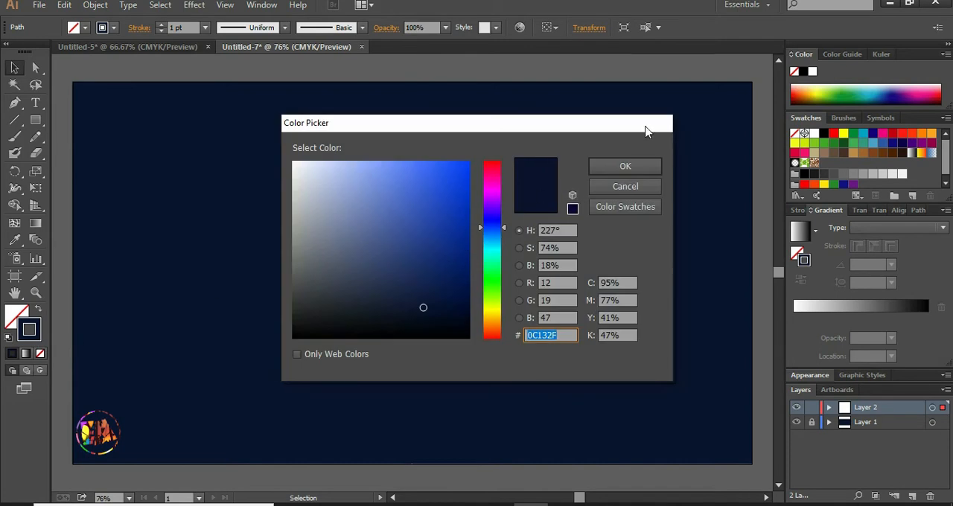
click(636, 166)
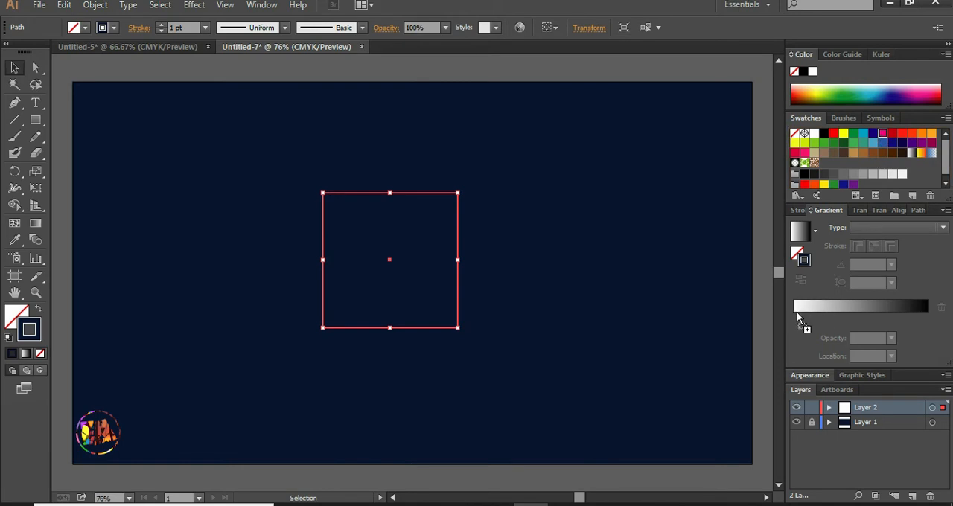
click(928, 320)
drag(874, 146, 794, 322)
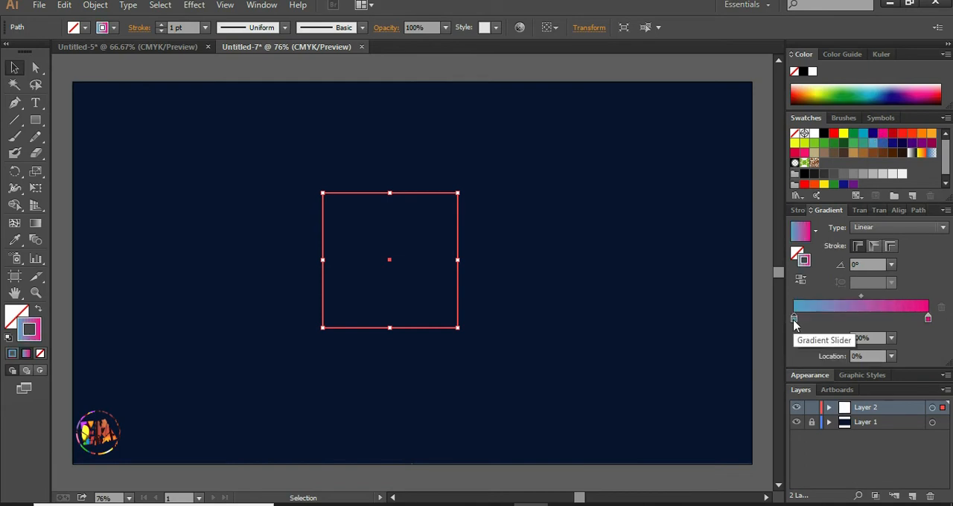
click(146, 127)
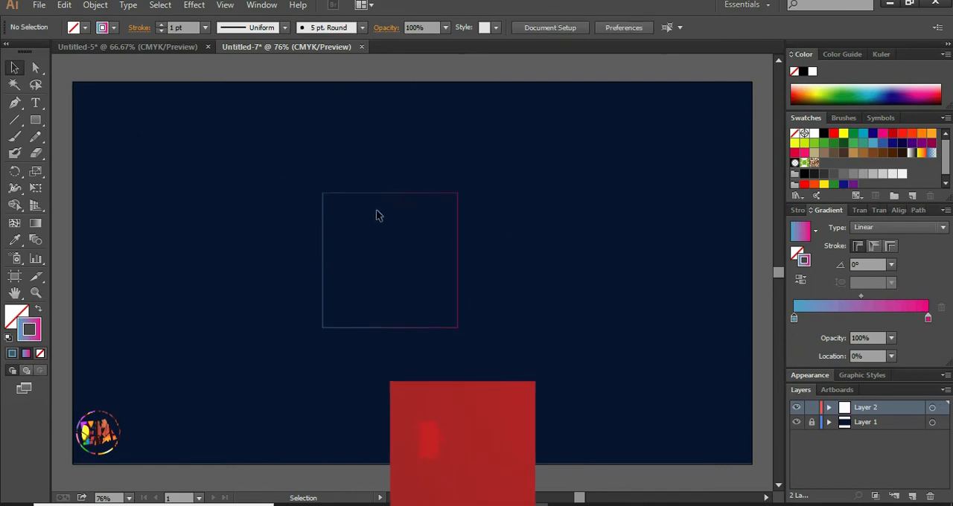
- Start a Transform effect on the square with a move of 35 pt horizontally and -100 pt vertically
click(15, 68)
drag(308, 185, 483, 345)
click(204, 6)
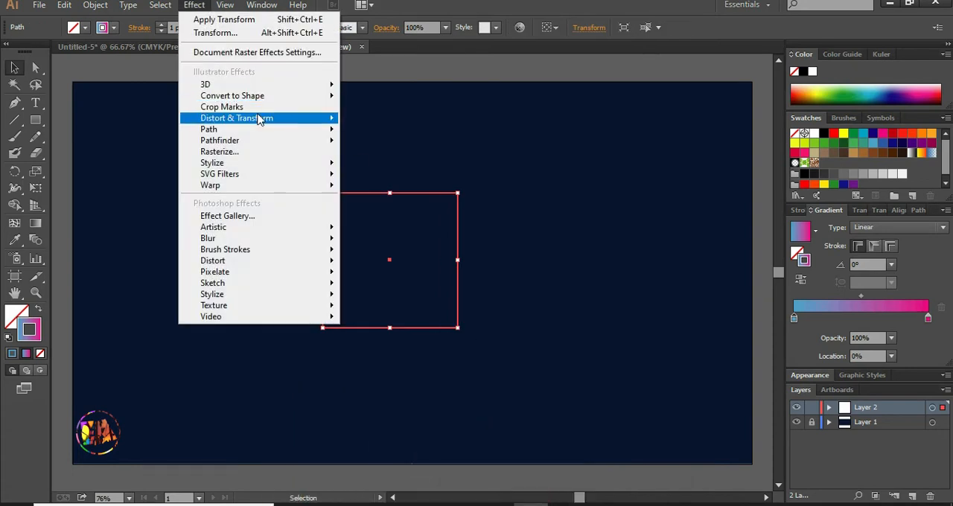
mouse_move(260, 119)
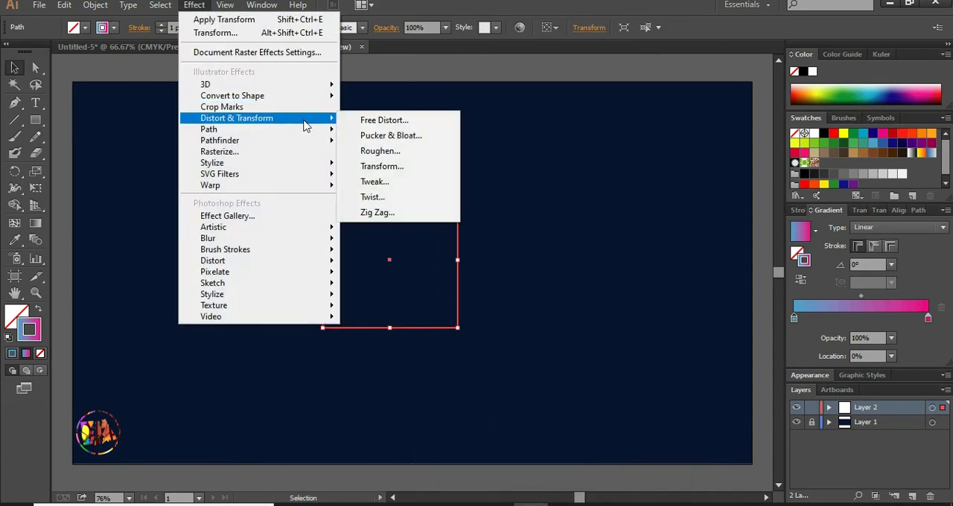
click(398, 167)
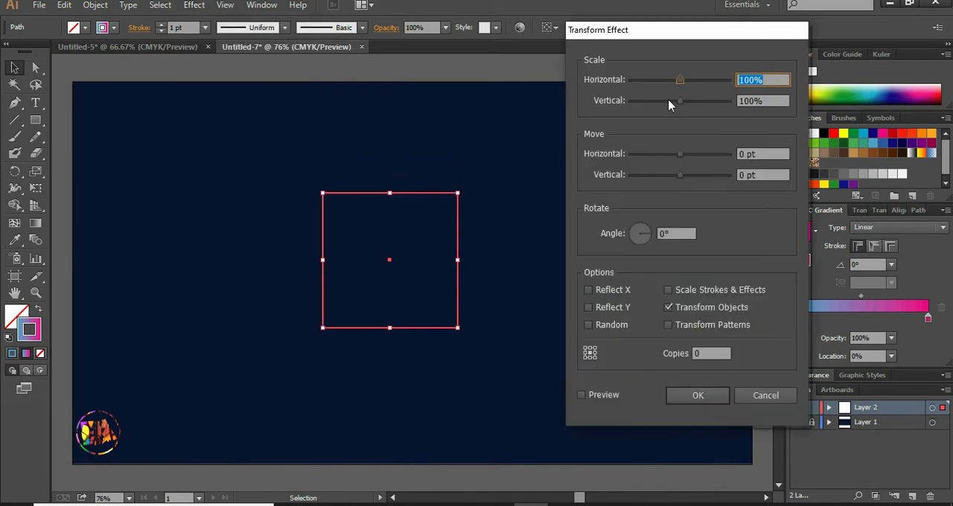
click(748, 154)
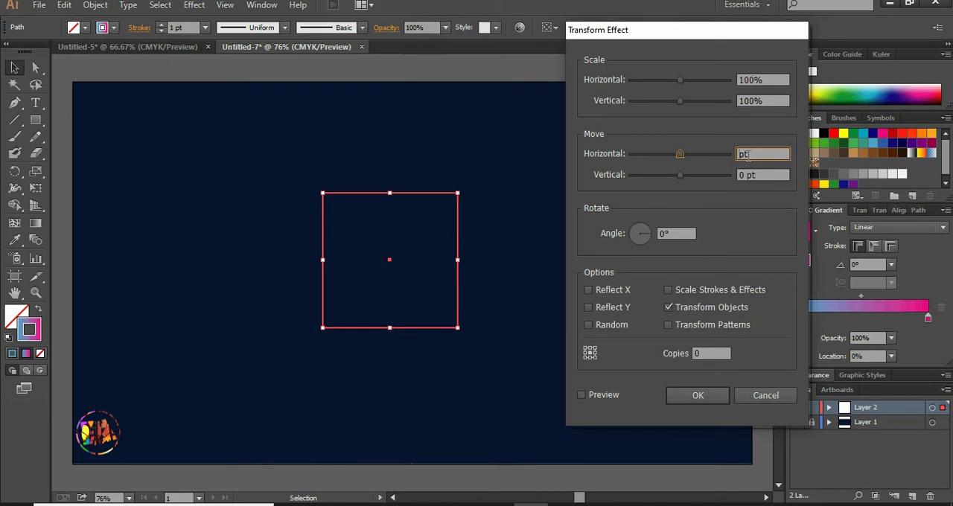
text(35)
click(748, 174)
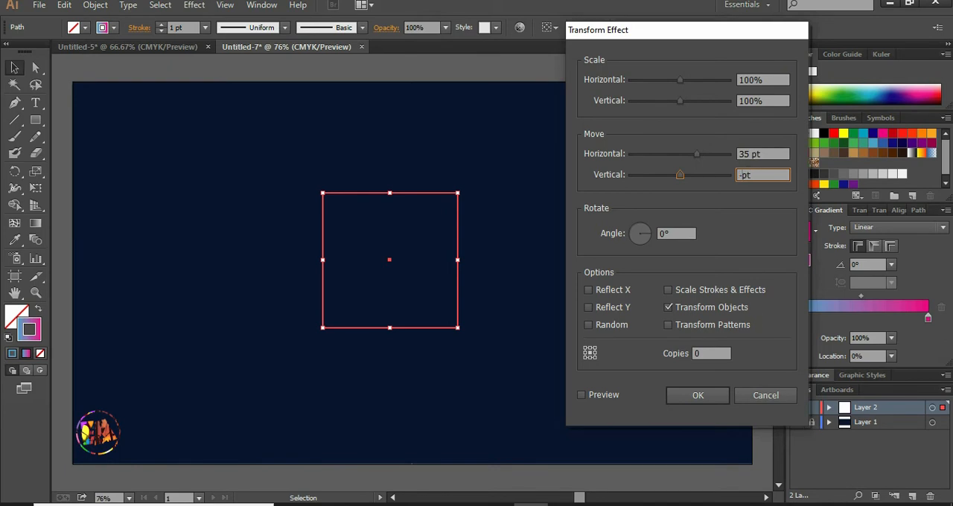
text(-100)
- Set the Transform effect's rotation to 176° with 50 copies, preview it and apply it to the square
click(665, 233)
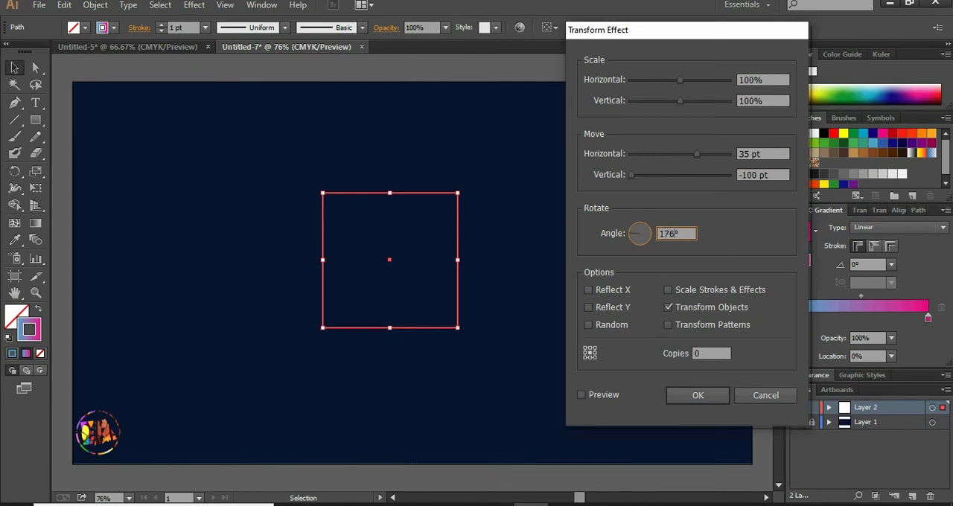
click(707, 354)
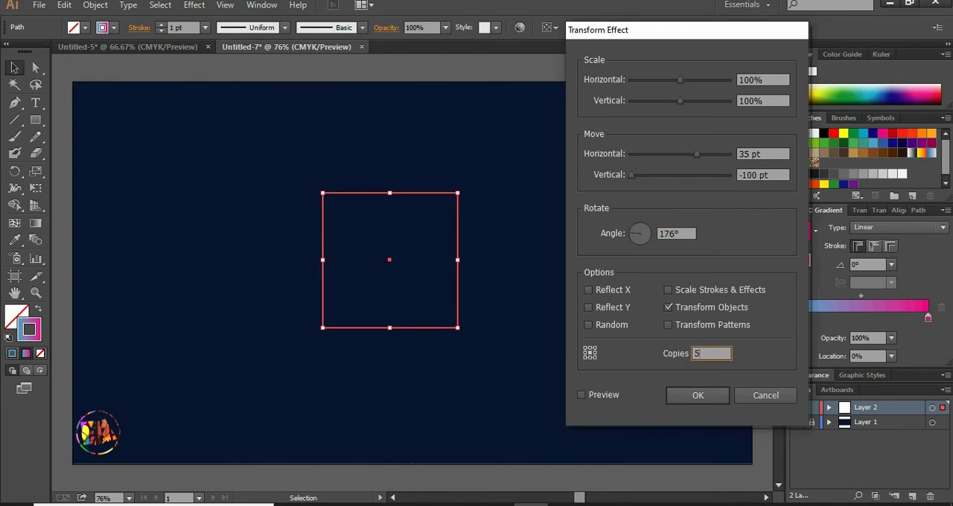
click(581, 395)
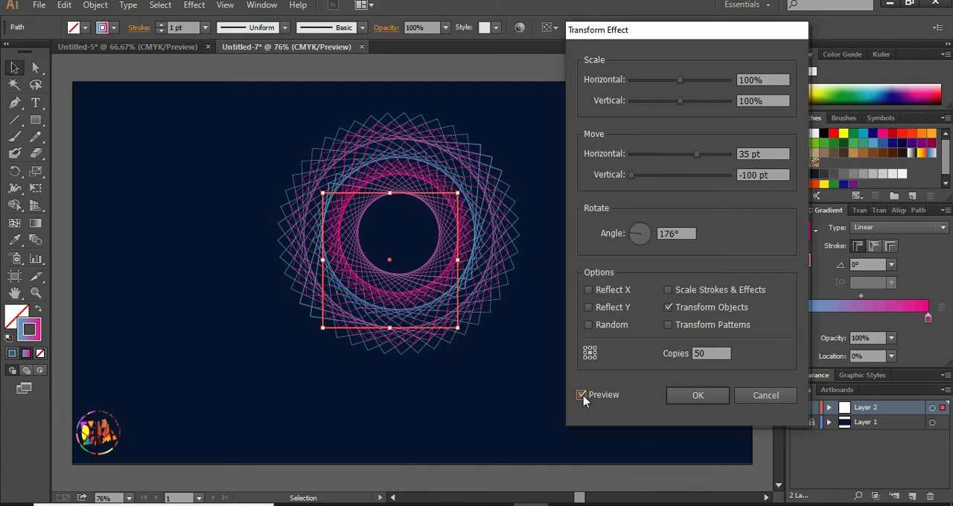
click(694, 398)
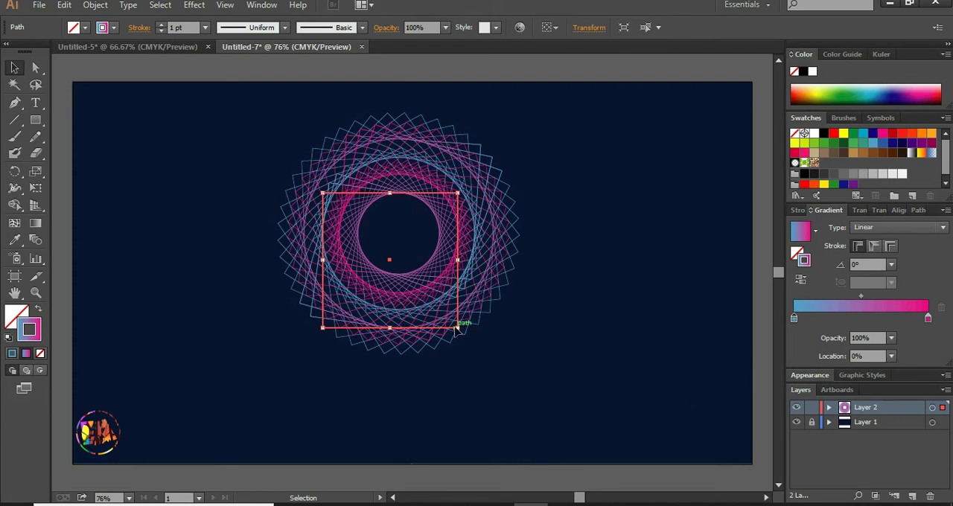
- Enlarge the spirograph pattern to nearly fill the artboard's height and reposition it around the artboard's centre
drag(457, 328, 566, 432)
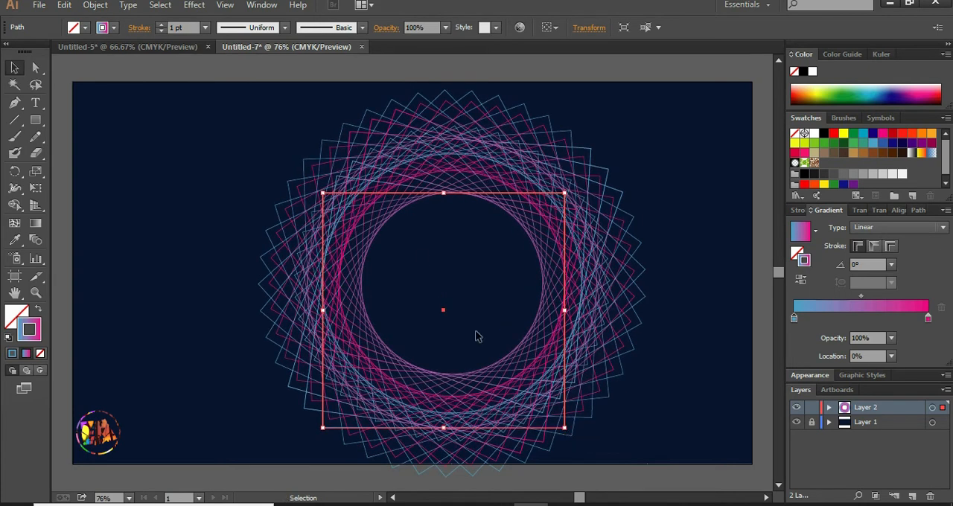
drag(399, 193, 381, 184)
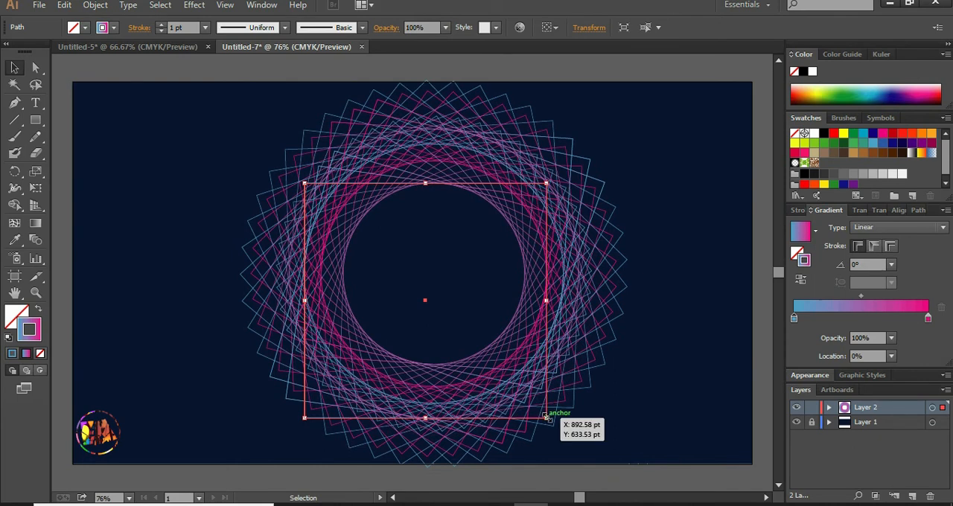
drag(548, 420, 542, 417)
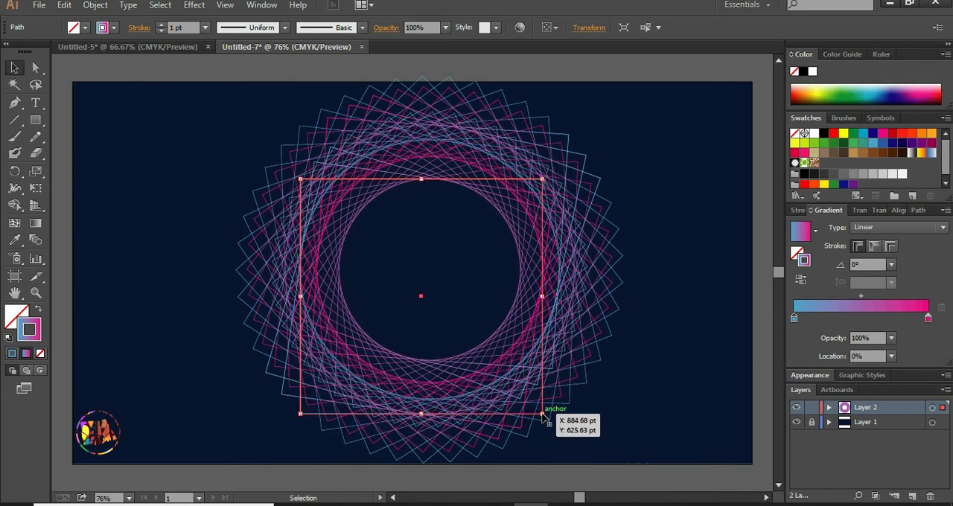
drag(542, 415, 529, 402)
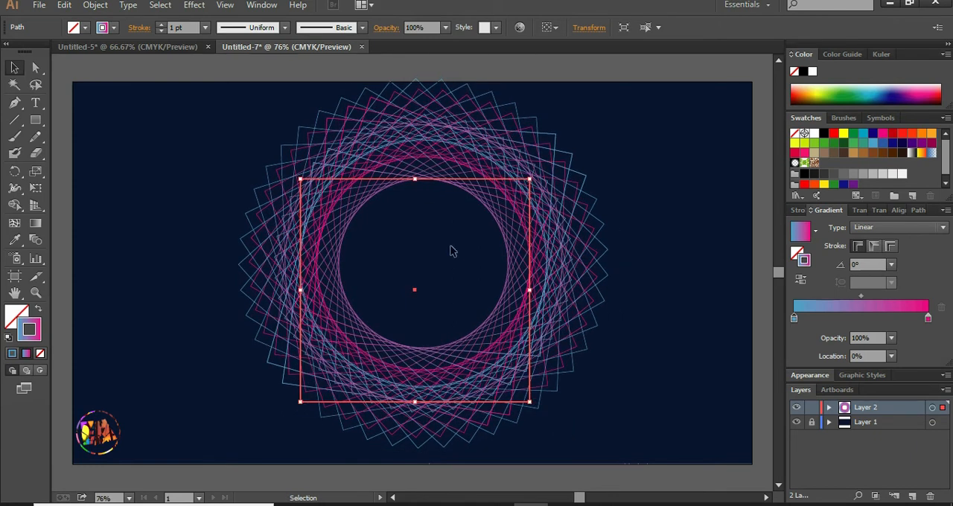
drag(423, 182, 422, 193)
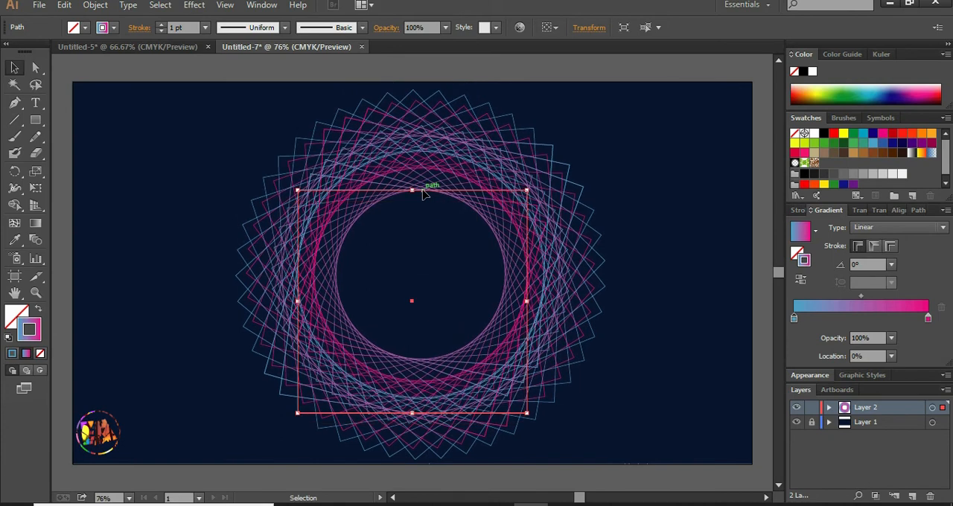
click(37, 120)
click(74, 153)
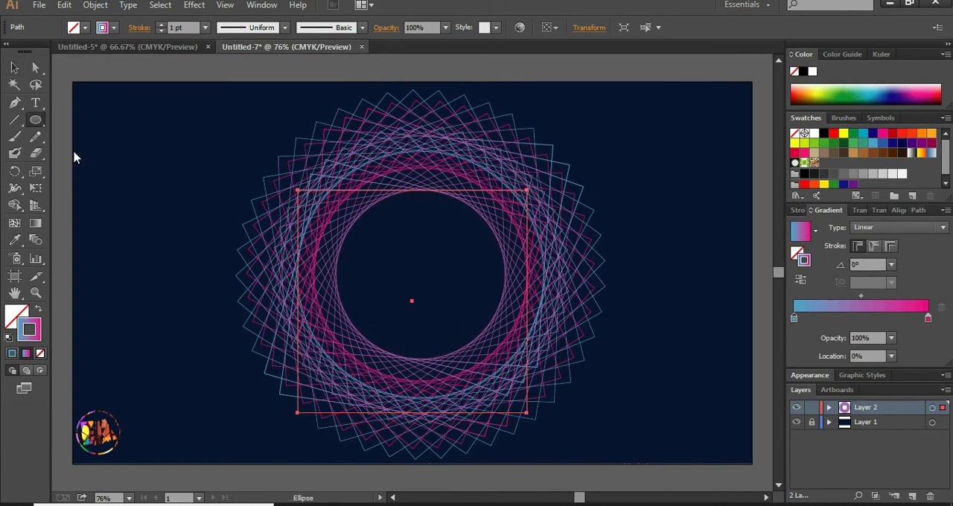
click(241, 181)
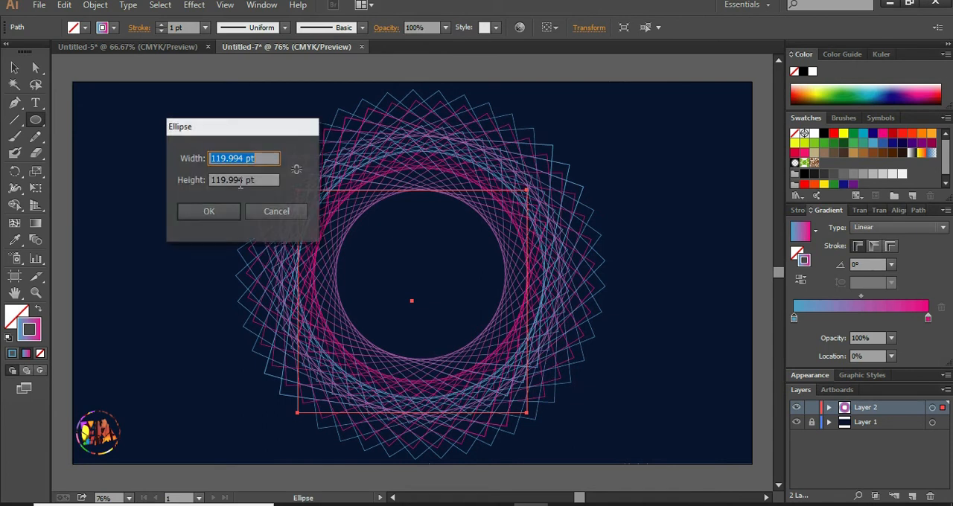
click(270, 213)
key(v)
click(113, 117)
- Draw a circle with the Ellipse tool in the empty area beside the spirograph pattern
click(33, 120)
click(74, 152)
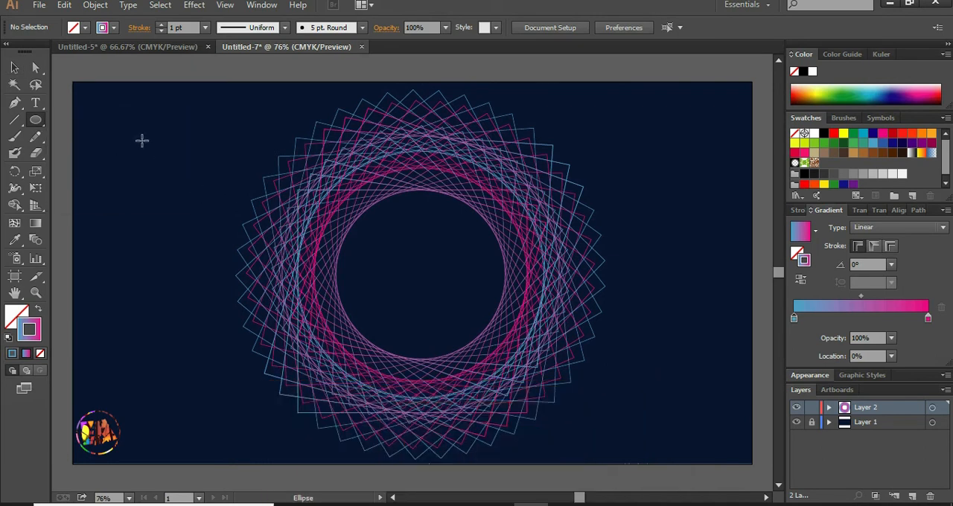
drag(128, 139, 248, 259)
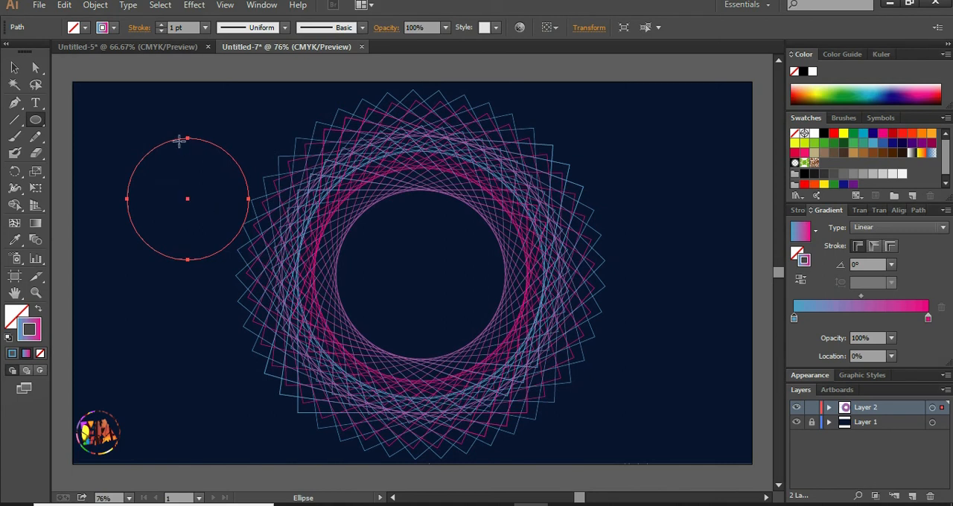
click(13, 70)
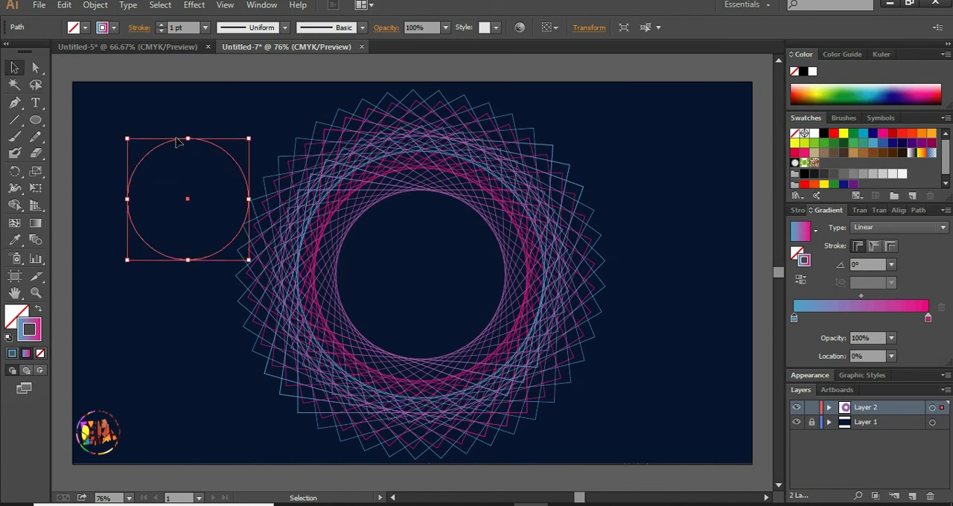
- Move the circle into the pattern's central opening and scale it to fit the opening's edge
drag(177, 142, 398, 201)
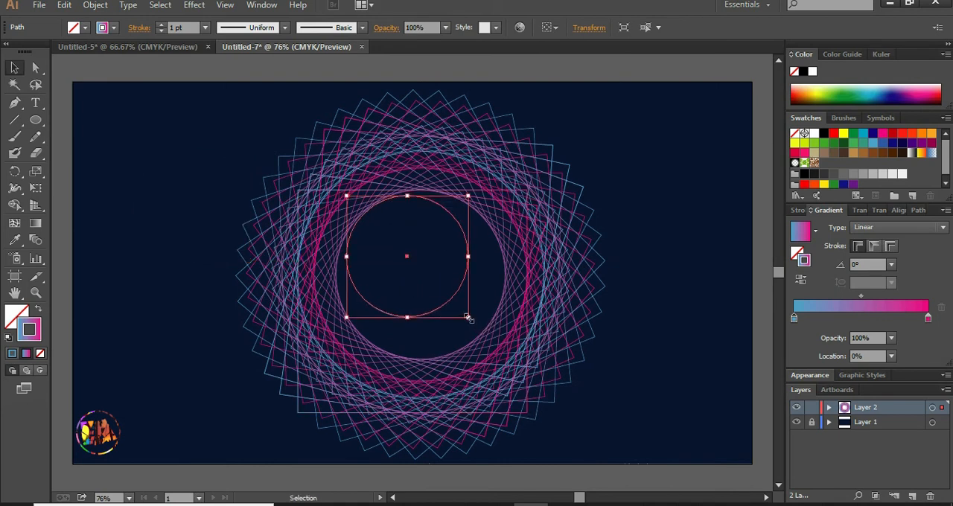
drag(467, 318, 505, 365)
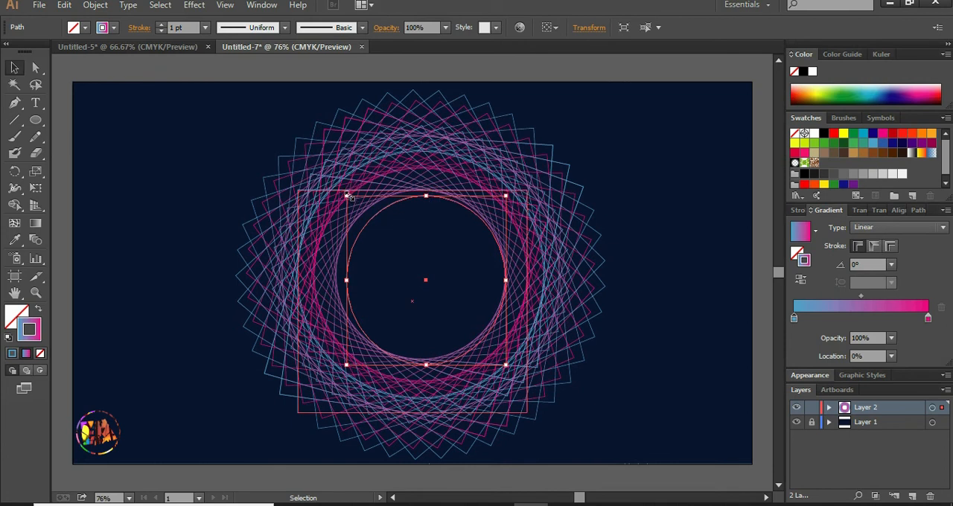
drag(348, 196, 333, 188)
click(660, 230)
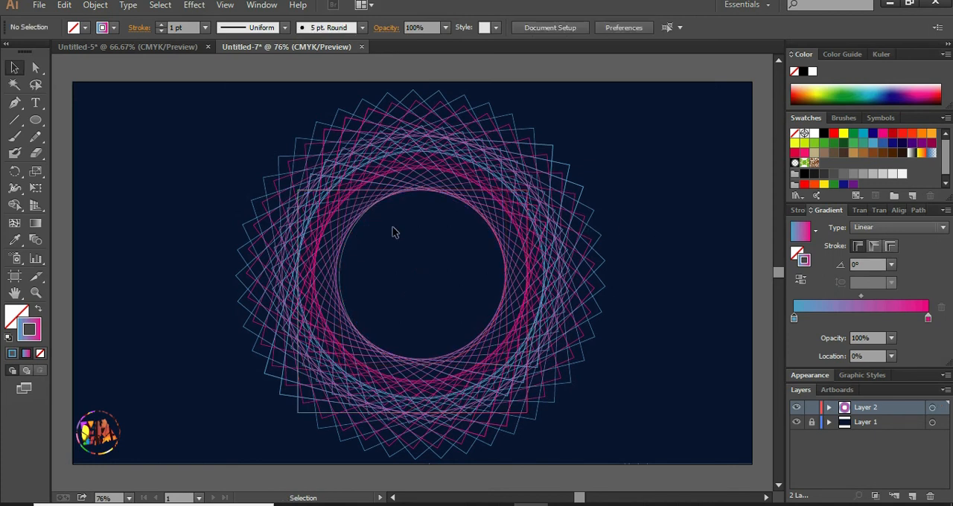
- Fine-tune the circle's fit inside the pattern's central opening and leave the circle selected
click(349, 241)
mouse_move(381, 212)
mouse_down()
mouse_move(404, 191)
mouse_move(370, 208)
mouse_move(385, 206)
mouse_up()
click(644, 198)
click(370, 214)
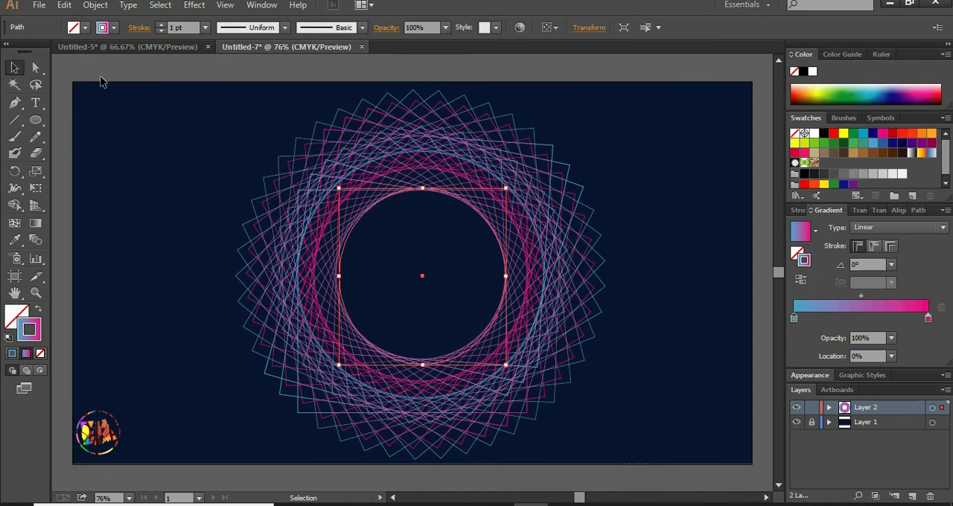
- Start a Transform effect on the circle with a 96% horizontal scale and a 4° rotation angle
click(163, 6)
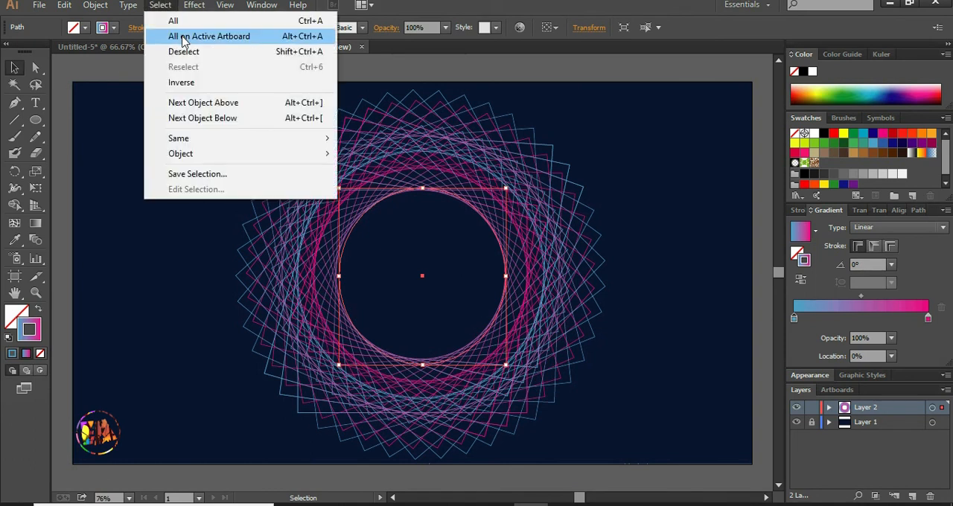
mouse_move(196, 12)
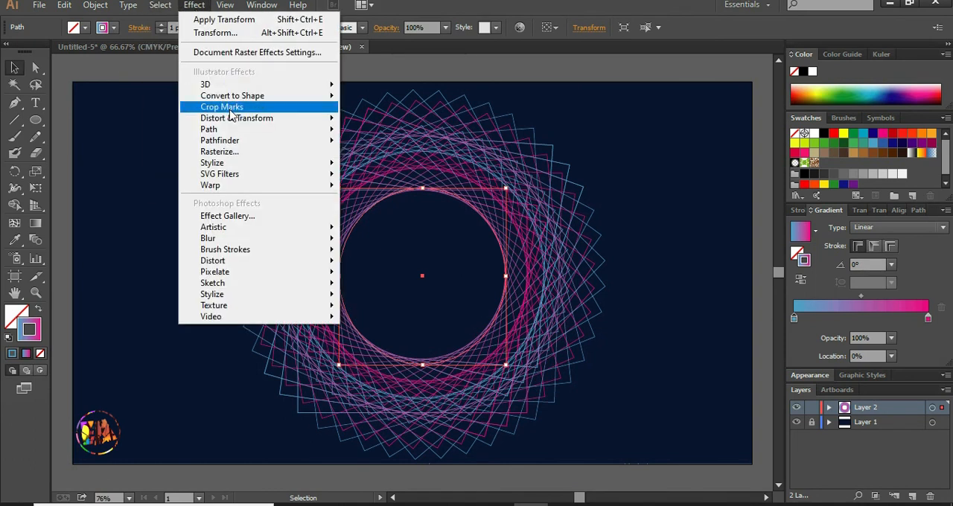
mouse_move(243, 124)
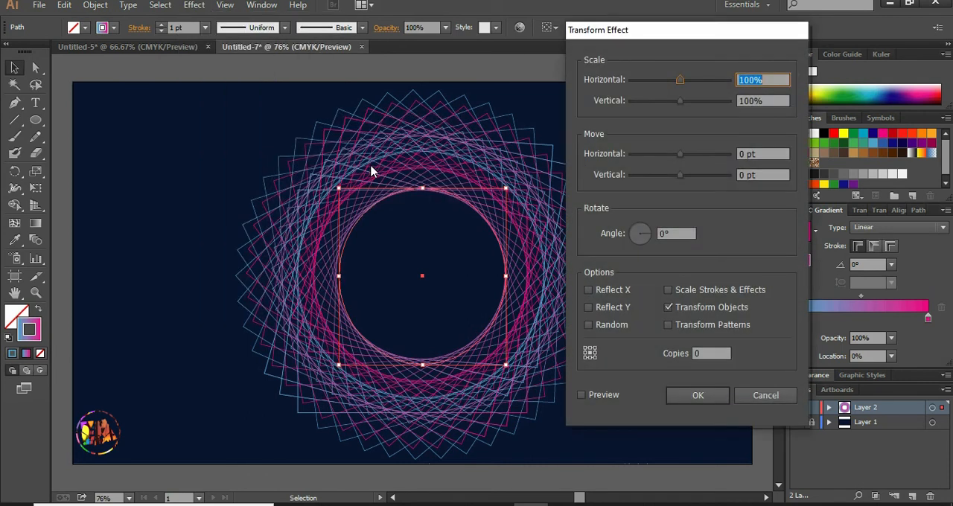
drag(678, 87, 676, 87)
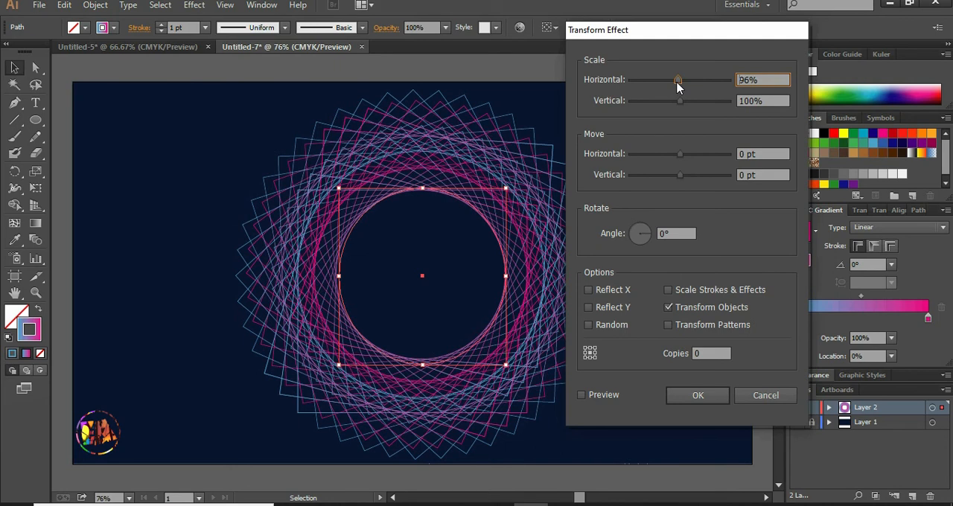
click(650, 235)
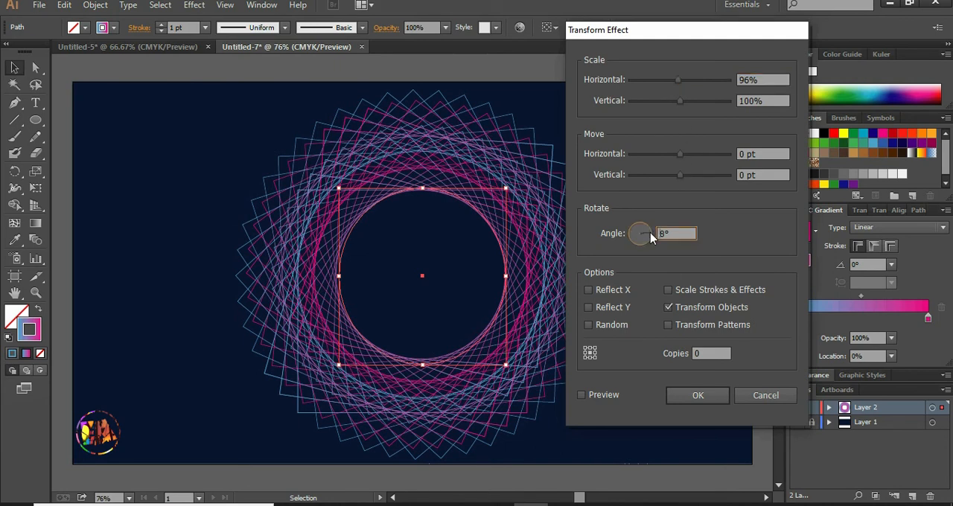
click(651, 236)
- Set the Transform effect to 48 copies, preview it, apply it to the circle and deselect the artwork
click(710, 354)
double_click(711, 353)
text(4)
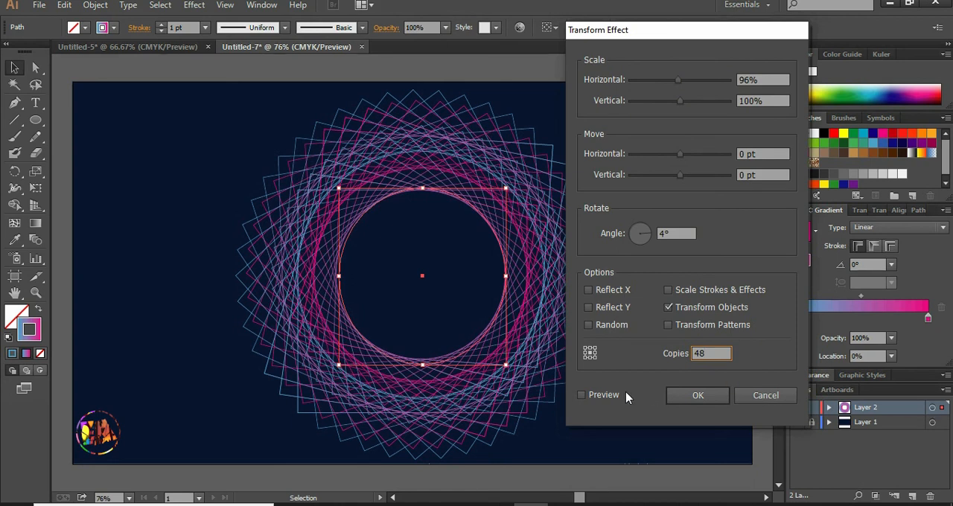
click(582, 395)
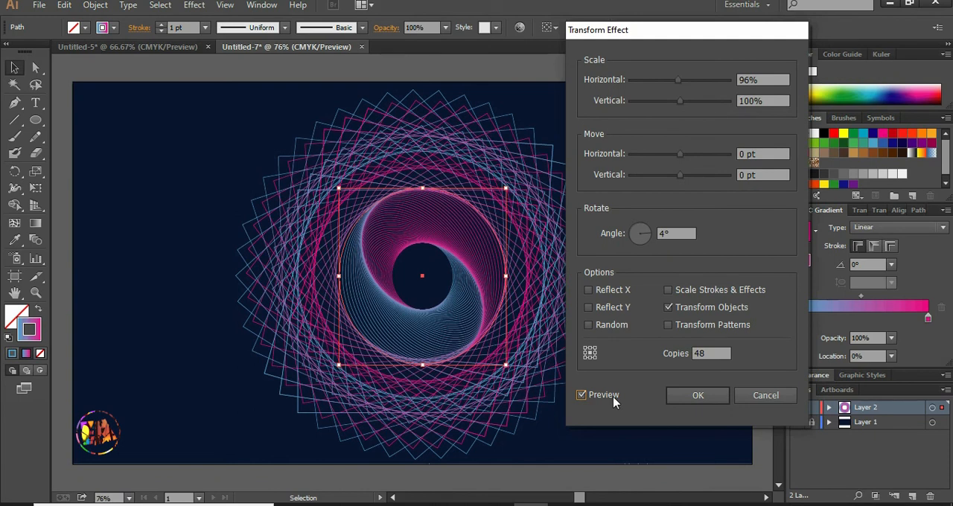
click(697, 395)
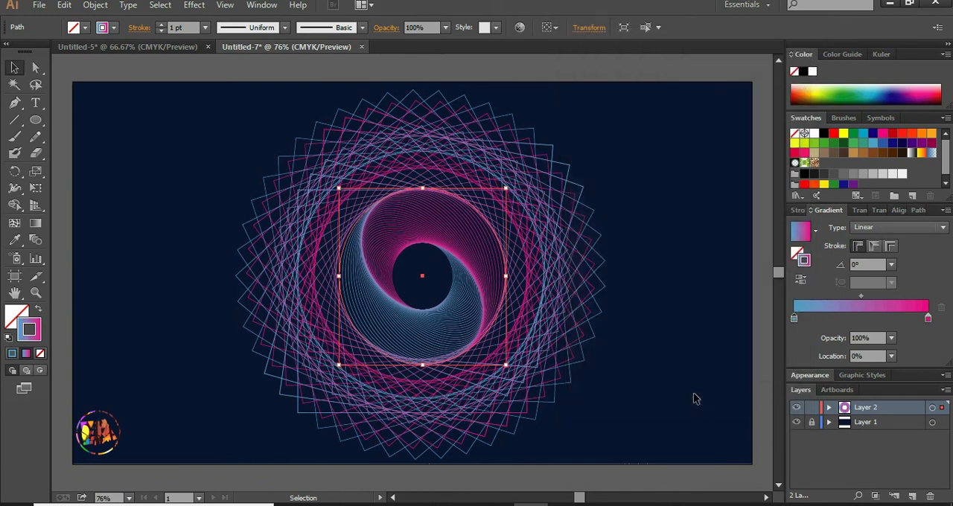
click(629, 357)
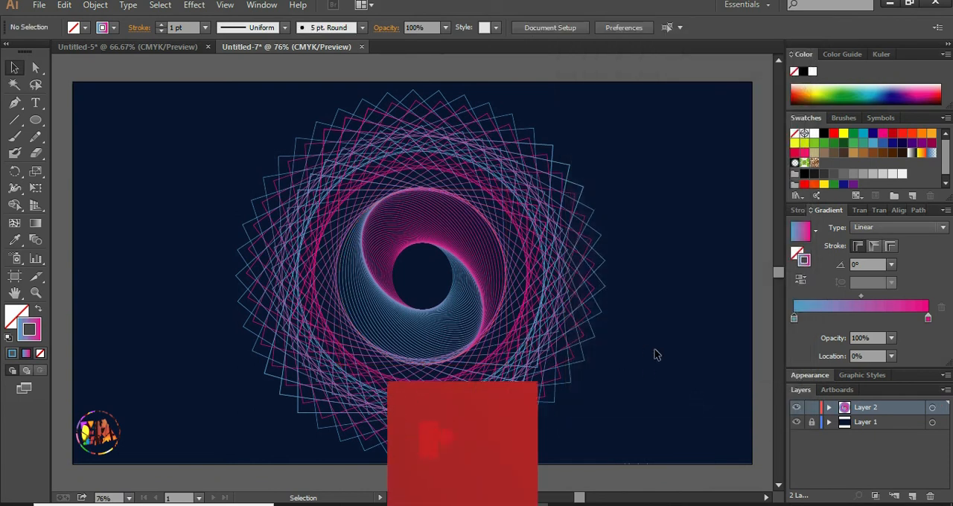